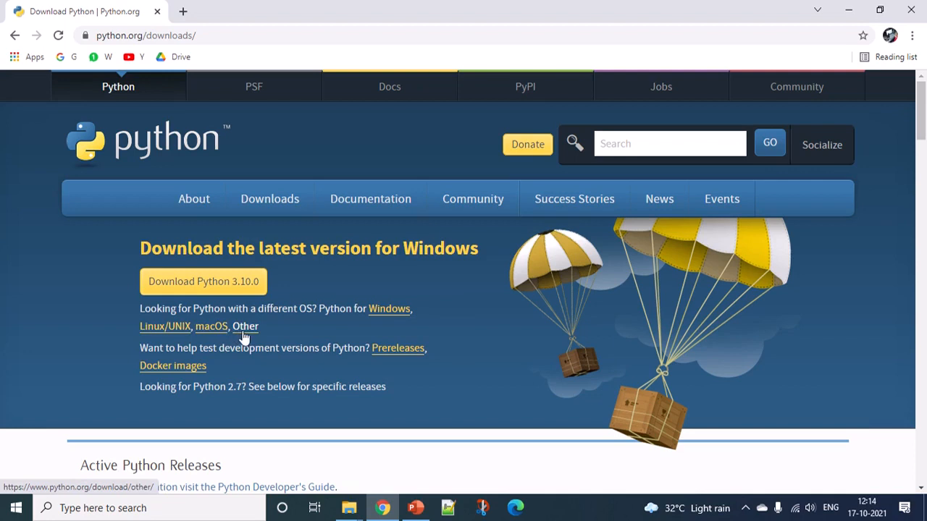
# Review the active Python releases and the list of specific versions, and open the Python 3.10.0 download page
pyautogui.scroll(-4, 489, 381)
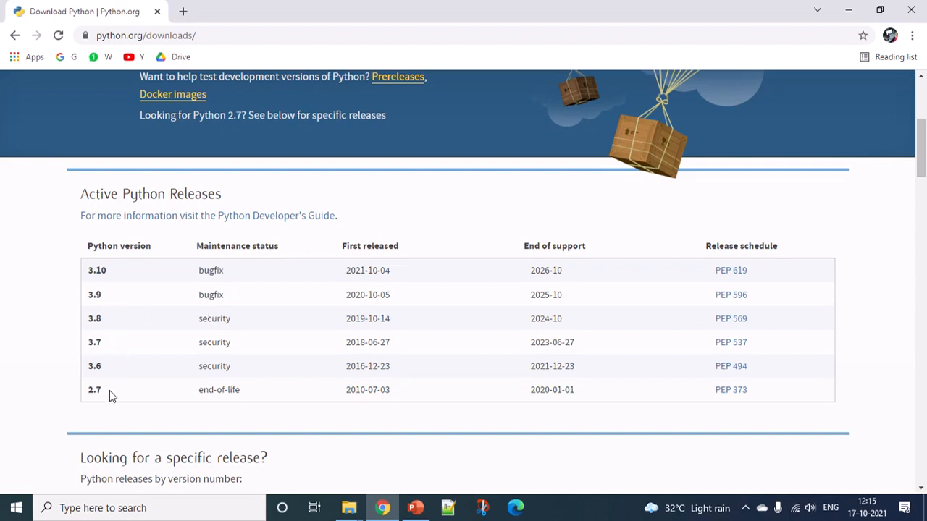
pyautogui.scroll(-2, 109, 391)
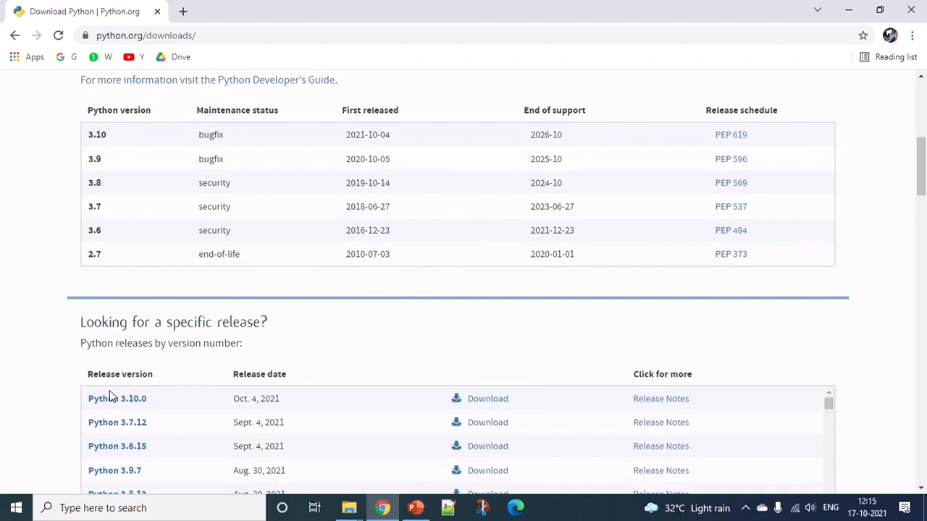
pyautogui.scroll(2, 435, 386)
pyautogui.scroll(-3, 500, 403)
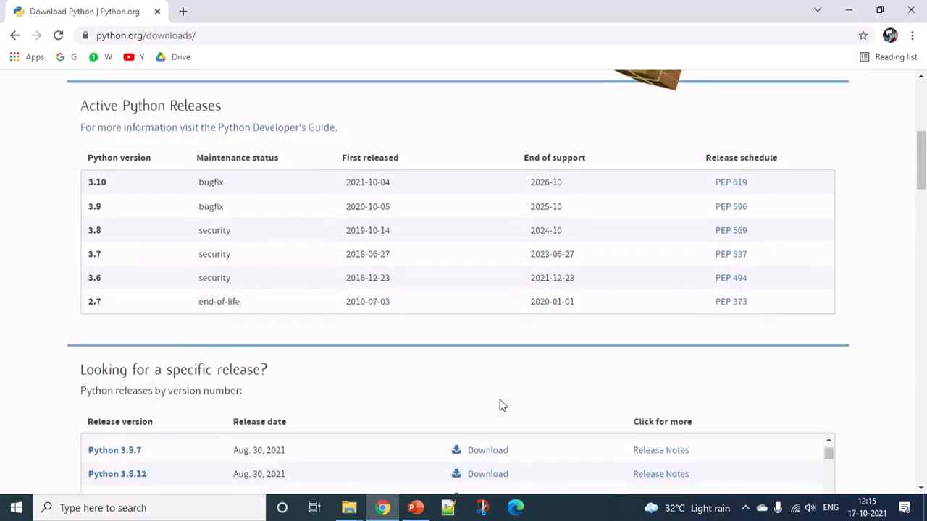
pyautogui.scroll(-1, 501, 407)
pyautogui.moveTo(922, 173); pyautogui.dragTo(922, 206)
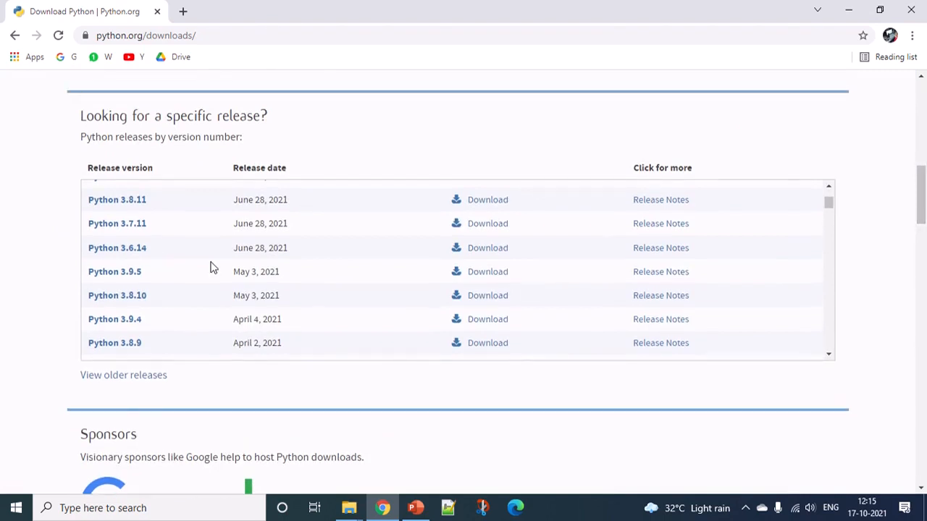
pyautogui.scroll(1, 211, 267)
pyautogui.scroll(2, 210, 266)
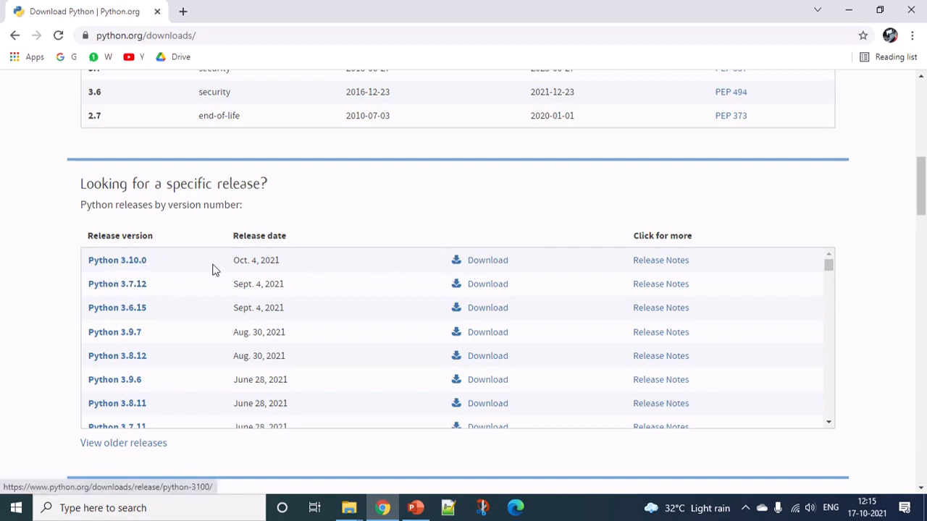
pyautogui.click(493, 268)
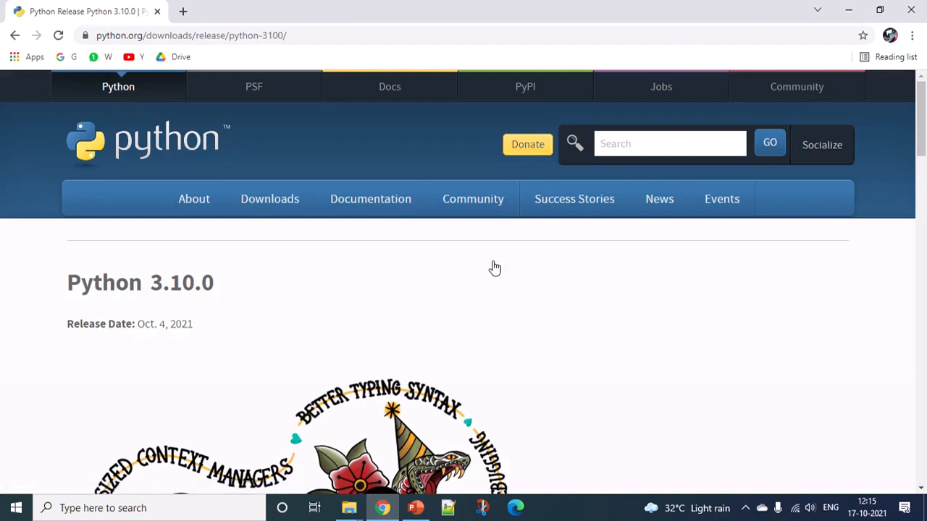
# Download the 64-bit Windows installer from the Files table of the Python 3.10.0 release page
pyautogui.scroll(-1, 494, 268)
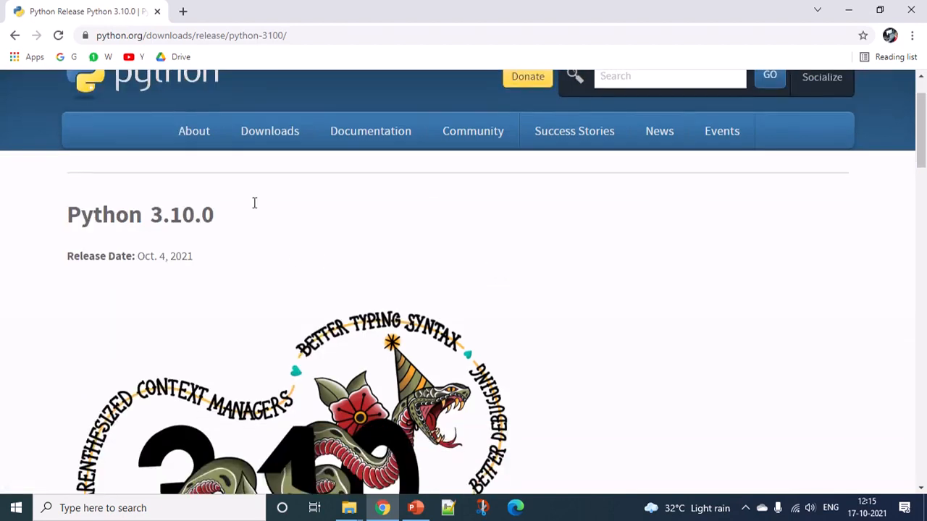
pyautogui.scroll(-2, 670, 322)
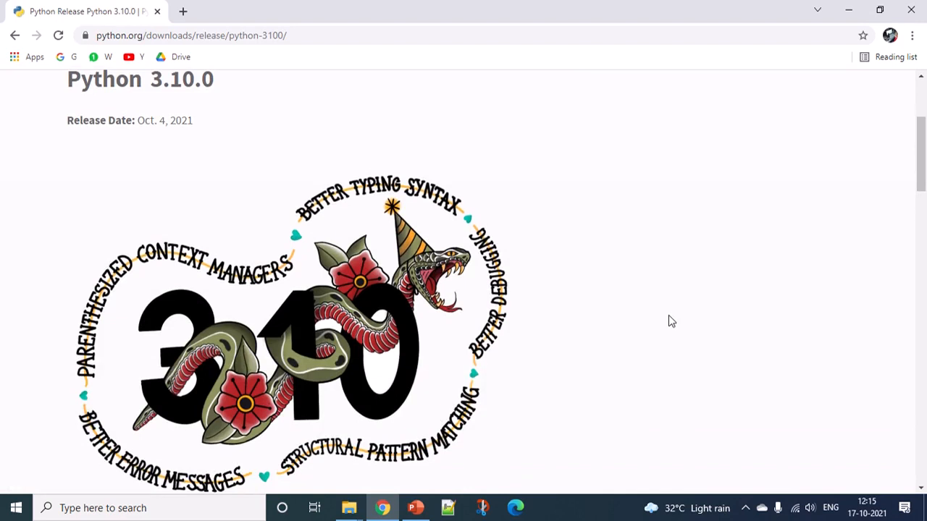
pyautogui.scroll(-6, 669, 317)
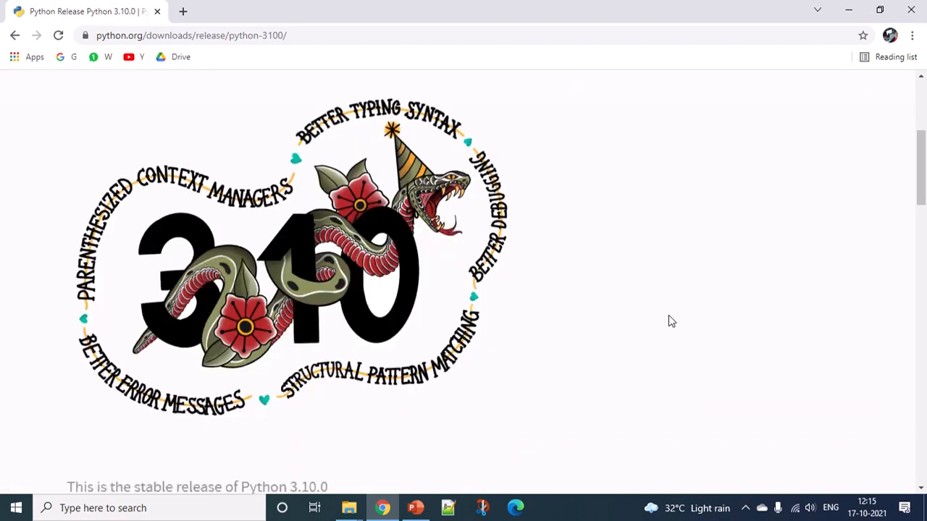
pyautogui.scroll(-1, 668, 321)
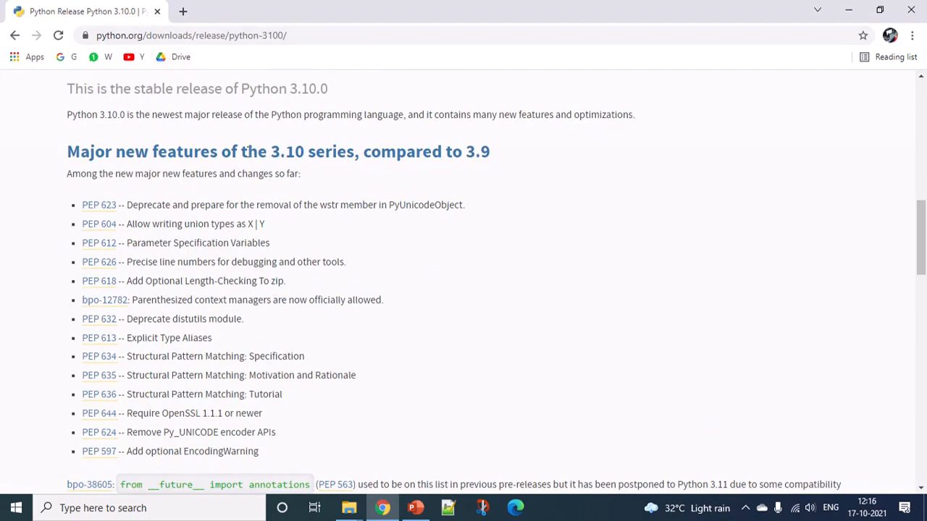
pyautogui.scroll(-1, 346, 449)
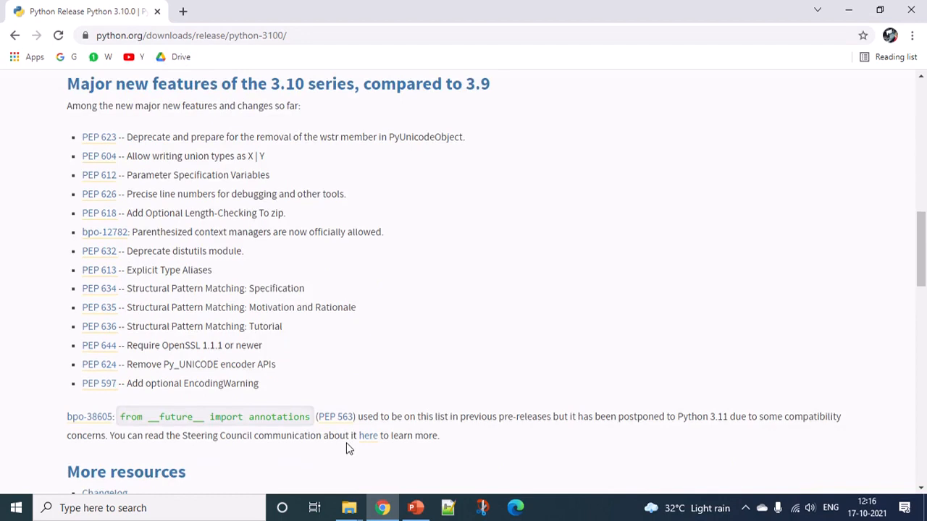
pyautogui.scroll(-2, 346, 449)
pyautogui.scroll(-5, 346, 449)
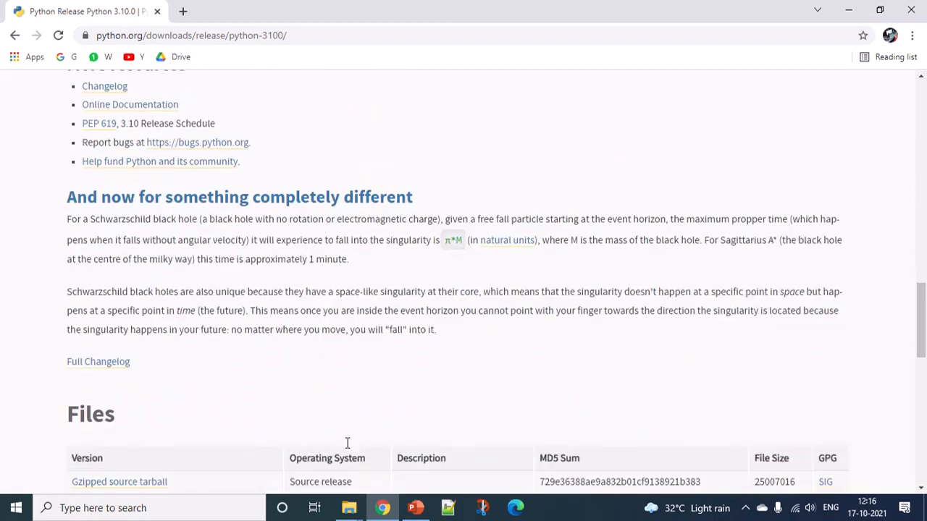
pyautogui.scroll(-2, 335, 417)
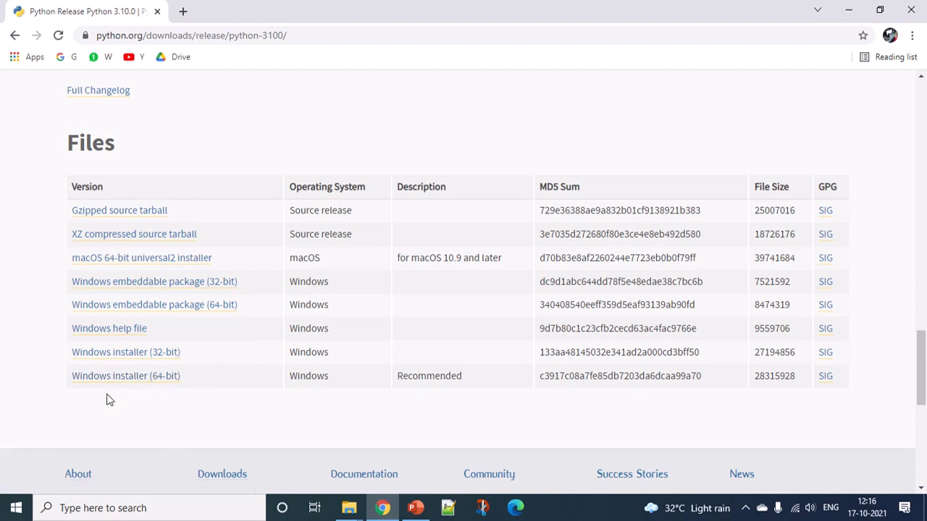
pyautogui.click(145, 381)
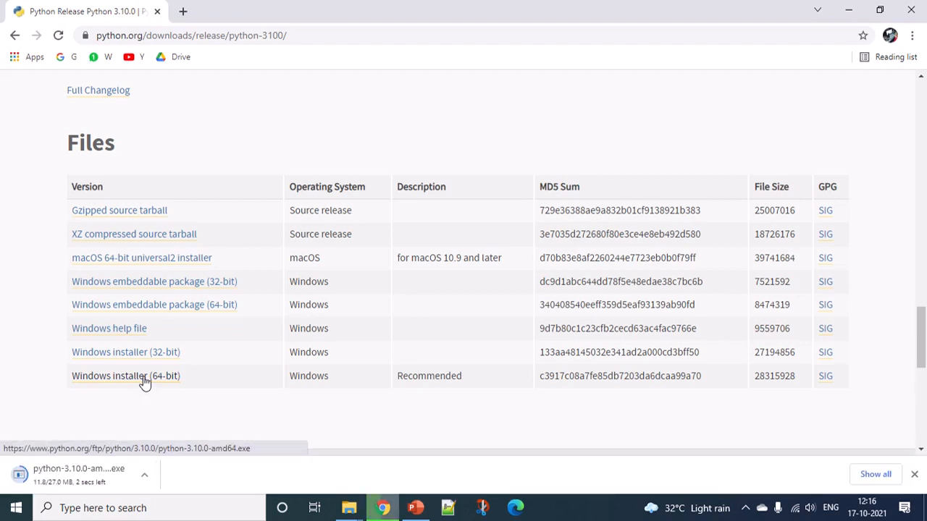
# Show the downloaded python-3.10.0-amd64.exe in its folder and run it
pyautogui.click(146, 478)
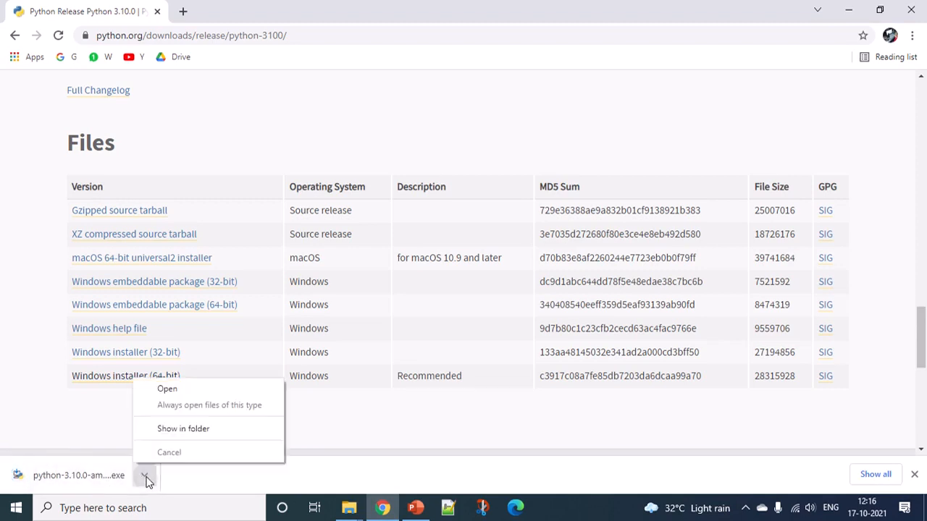
pyautogui.click(192, 433)
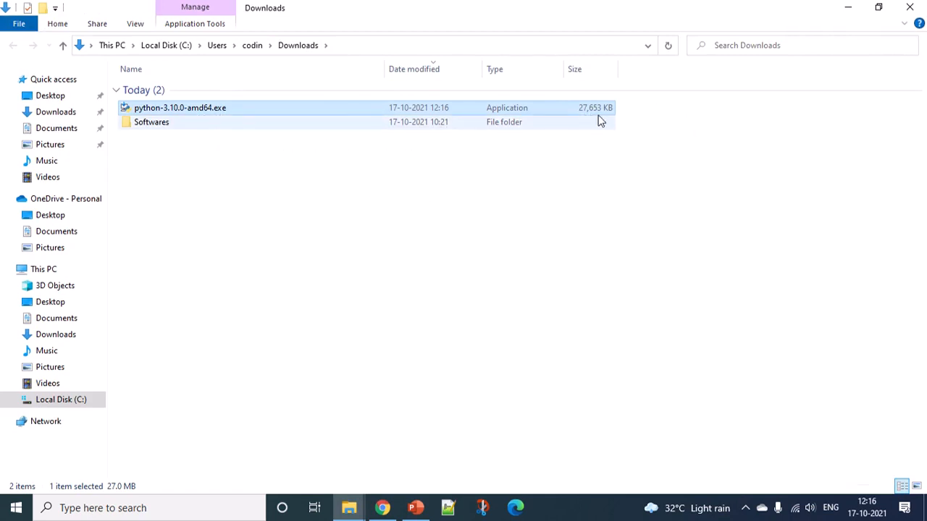
pyautogui.doubleClick(221, 110)
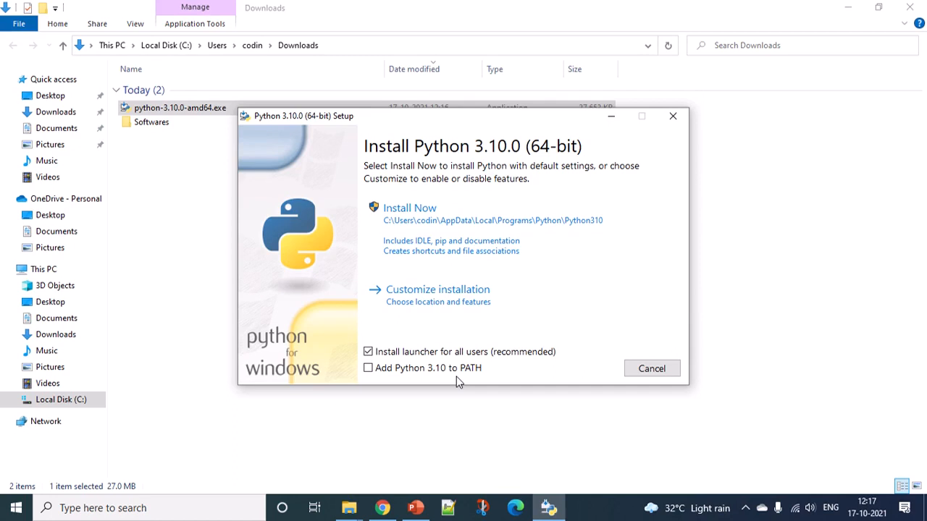
# Install Python 3.10.0 with default settings and Python 3.10 added to PATH, and close the setup window
pyautogui.click(368, 370)
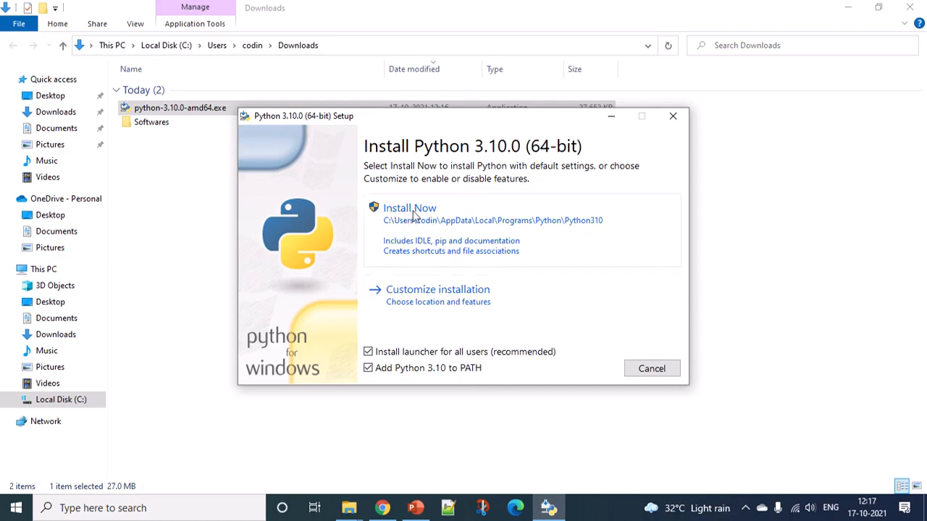
pyautogui.click(455, 231)
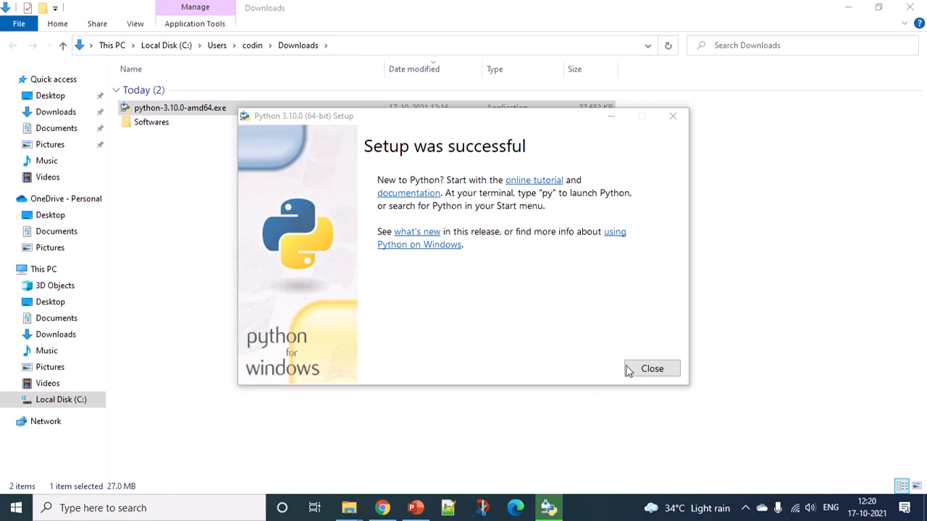
pyautogui.click(648, 376)
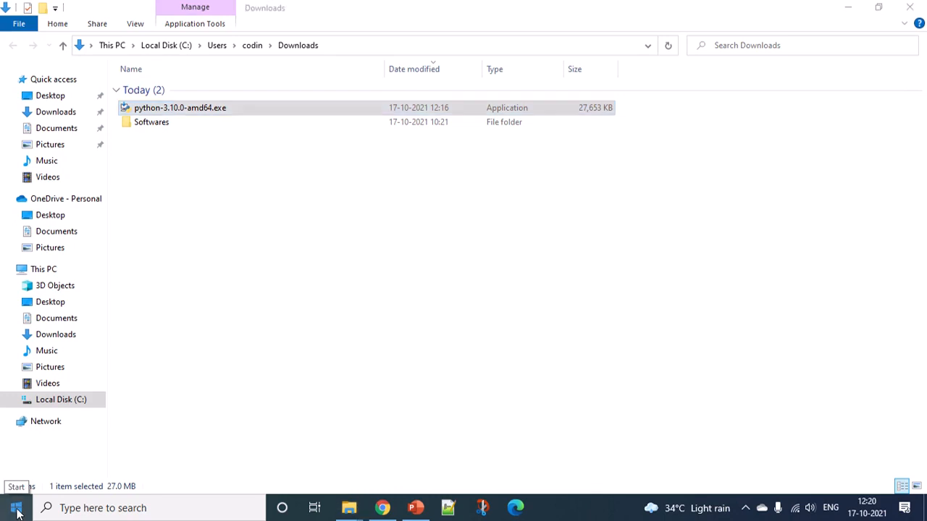
# Launch IDLE (Python 3.10 64-bit) from the installed Python 3.10 program group and maximize its shell window
pyautogui.click(16, 511)
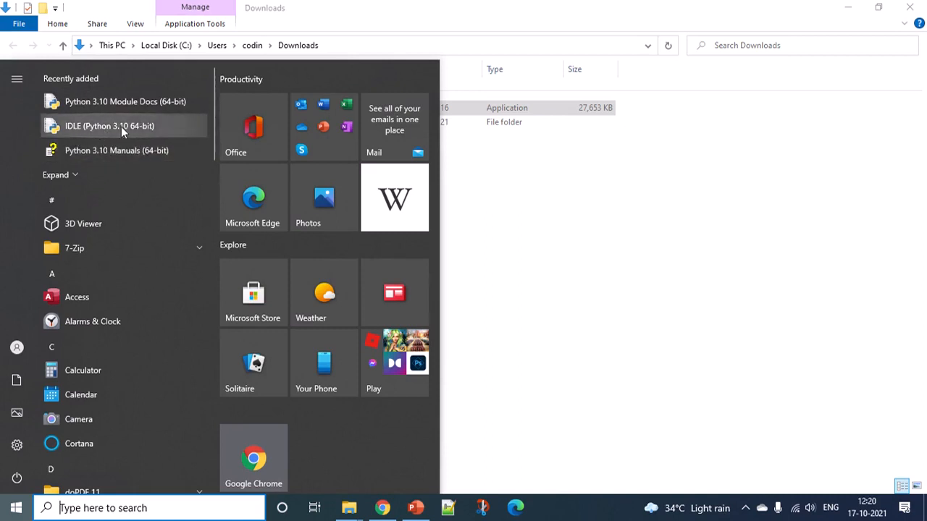
pyautogui.scroll(-2, 158, 187)
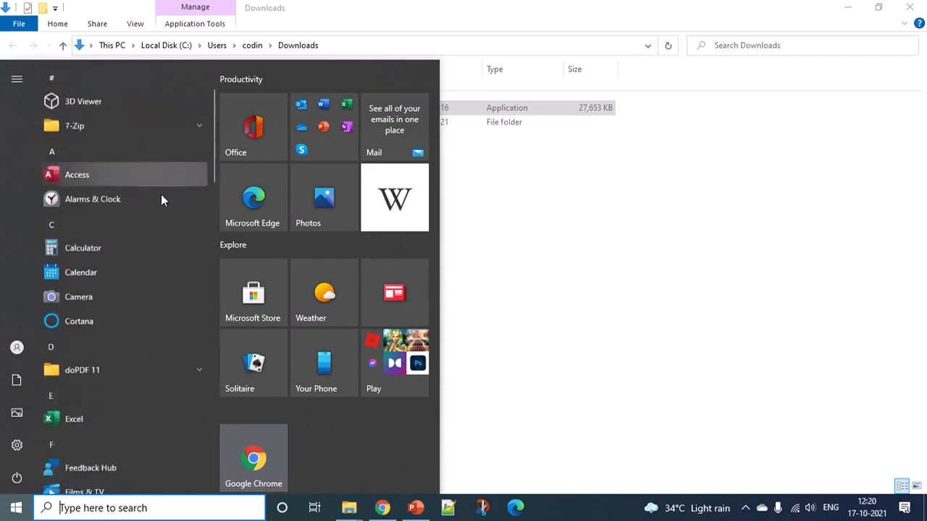
pyautogui.scroll(-8, 161, 200)
pyautogui.scroll(-3, 160, 246)
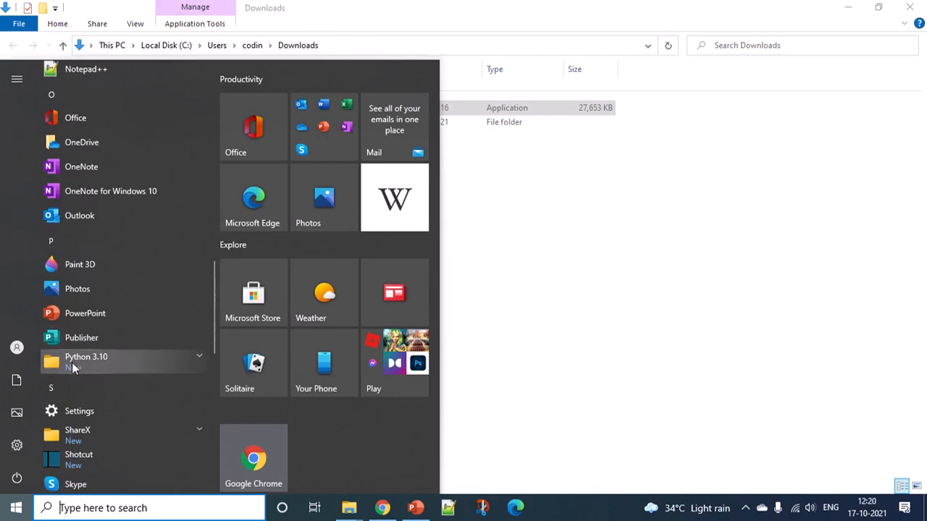
pyautogui.click(125, 361)
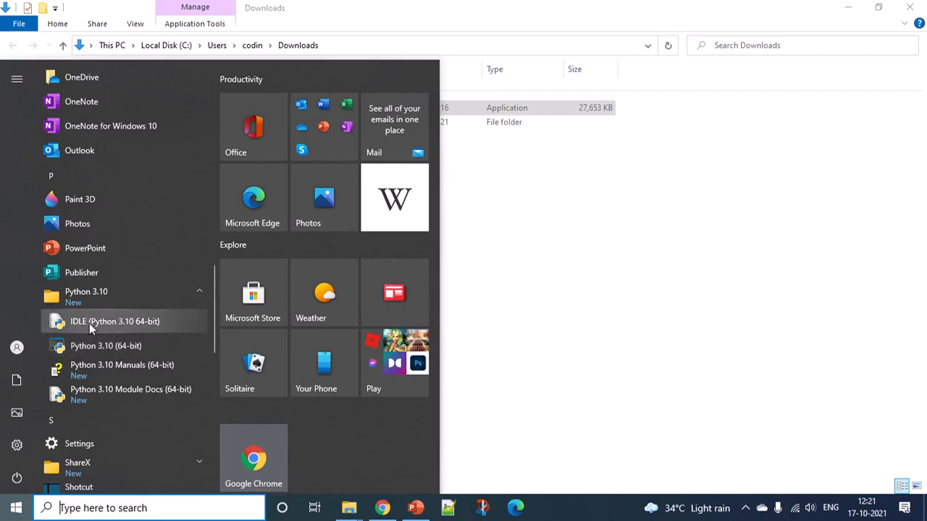
pyautogui.click(114, 325)
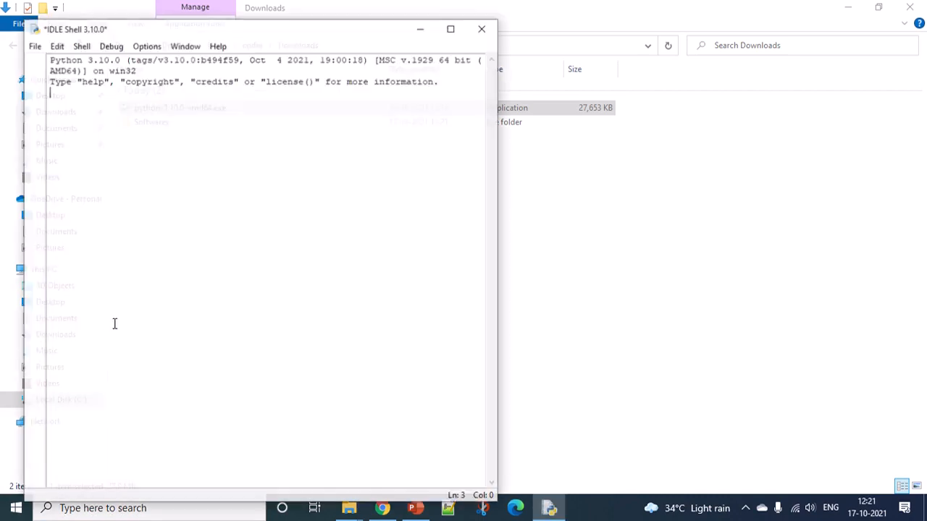
pyautogui.click(452, 28)
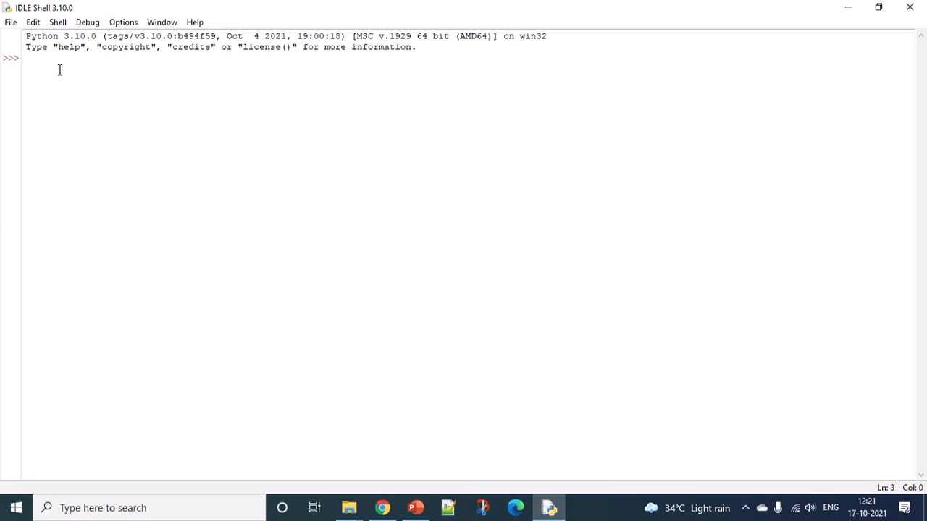
# Look over the file and editing commands available in the IDLE Shell and close it
pyautogui.click(9, 28)
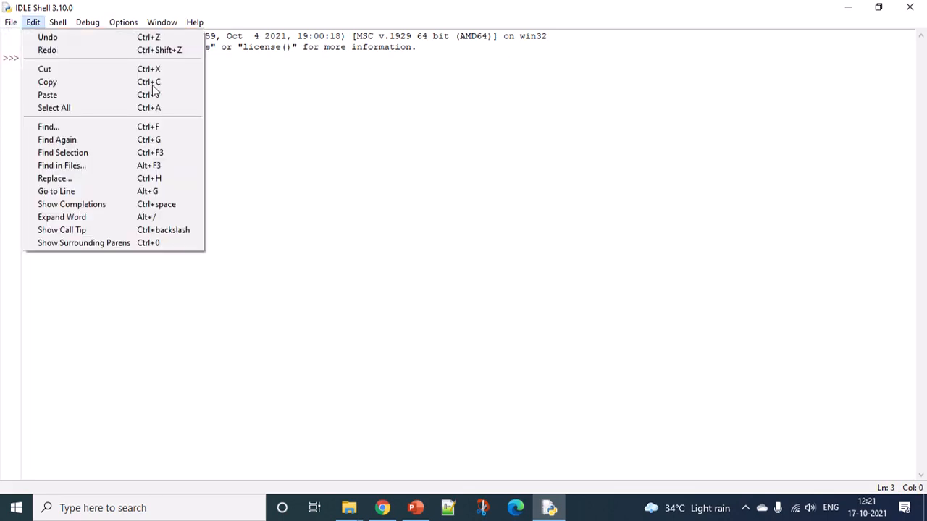
pyautogui.click(240, 77)
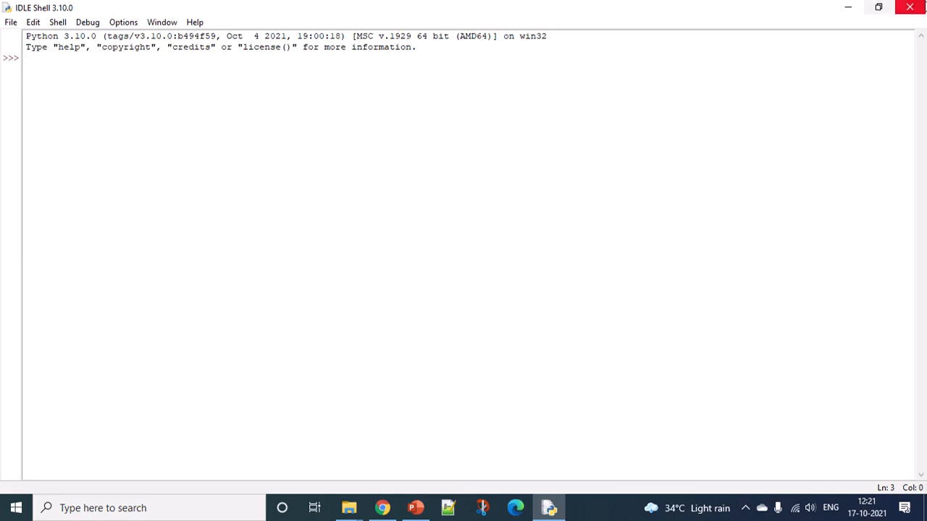
pyautogui.click(914, 8)
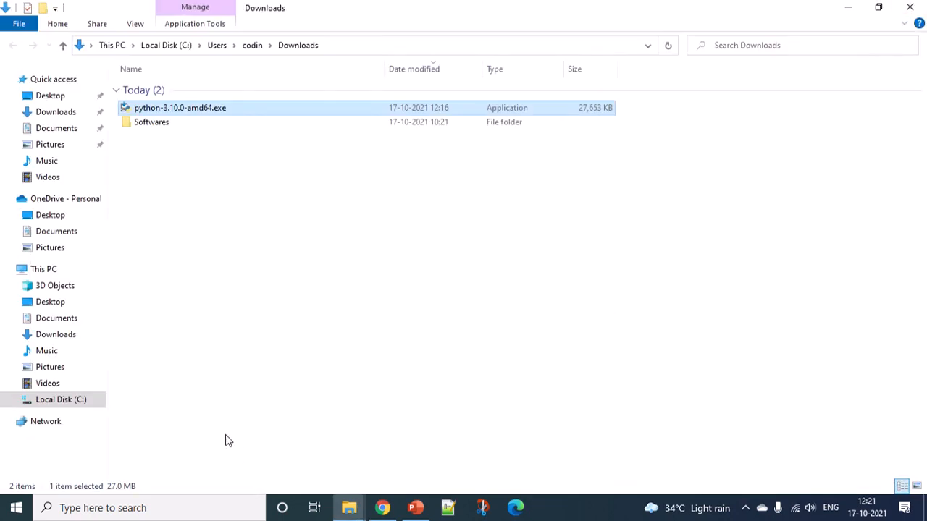
# Open the Python 3.10 (64-bit) console from the installed programs, view it maximized, and close it
pyautogui.click(16, 507)
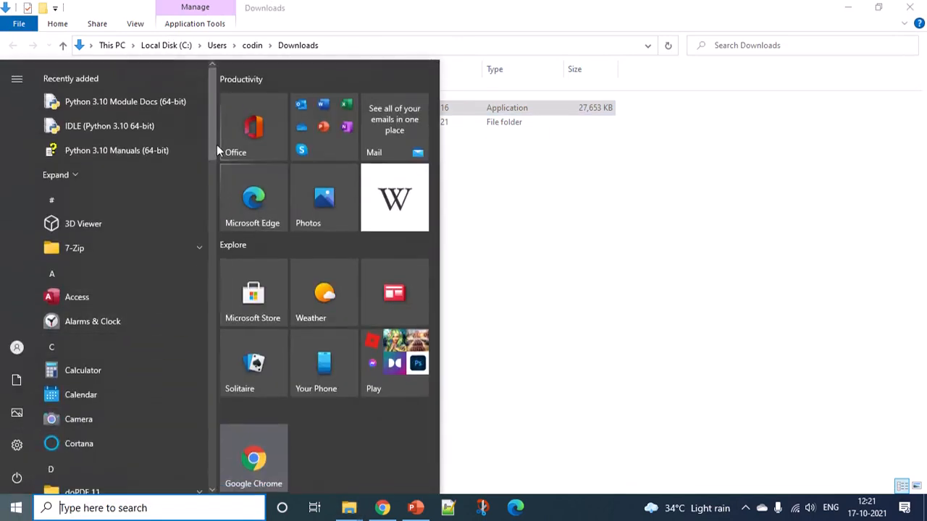
pyautogui.moveTo(212, 145); pyautogui.dragTo(217, 362)
pyautogui.click(173, 265)
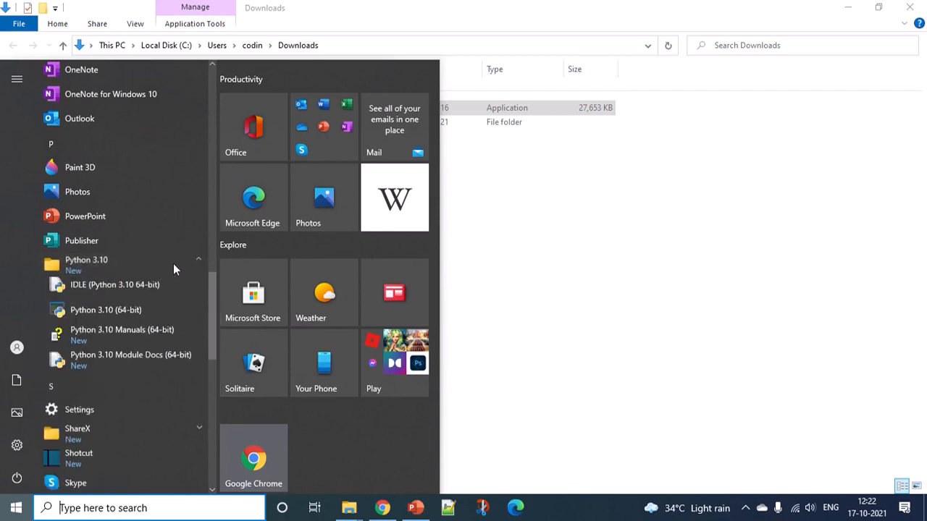
pyautogui.click(131, 318)
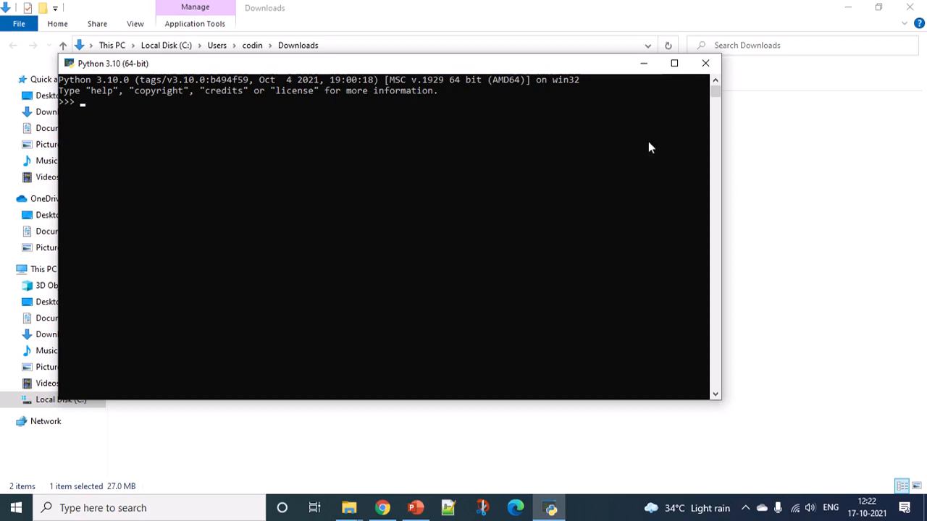
pyautogui.click(674, 64)
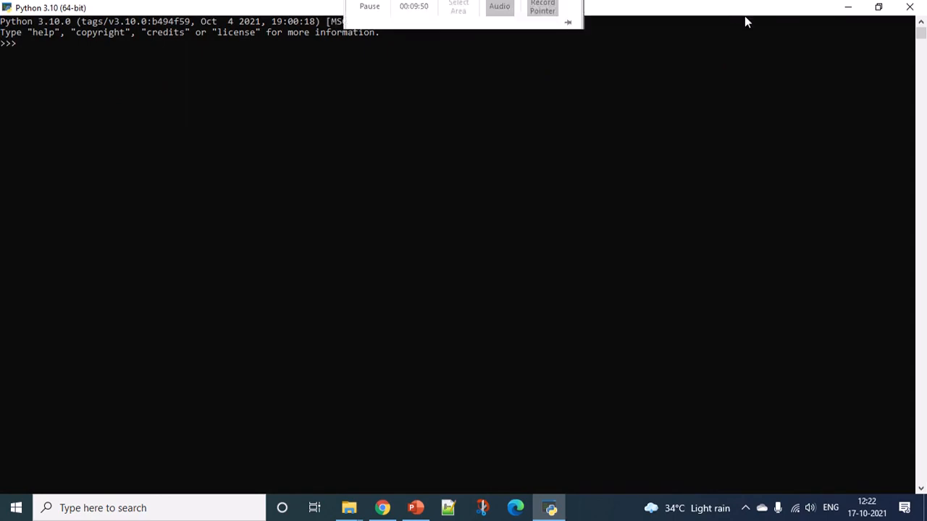
pyautogui.click(910, 7)
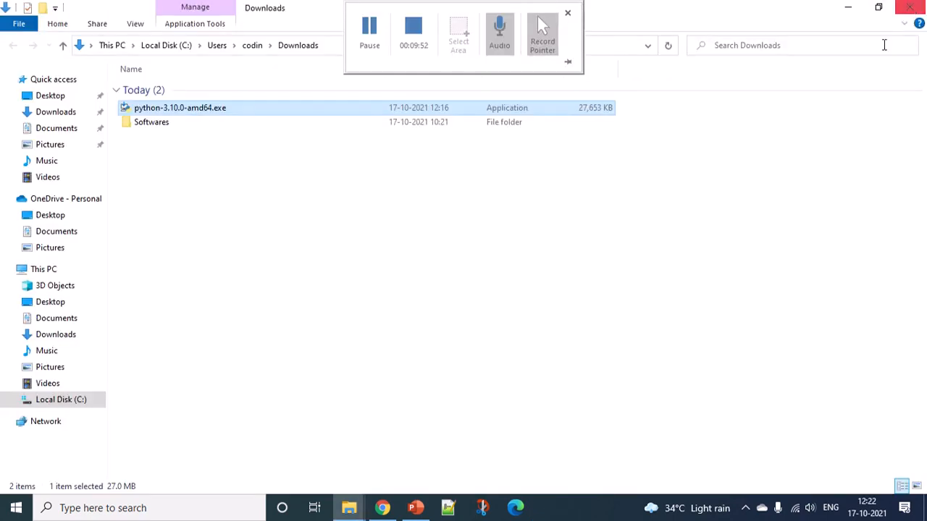